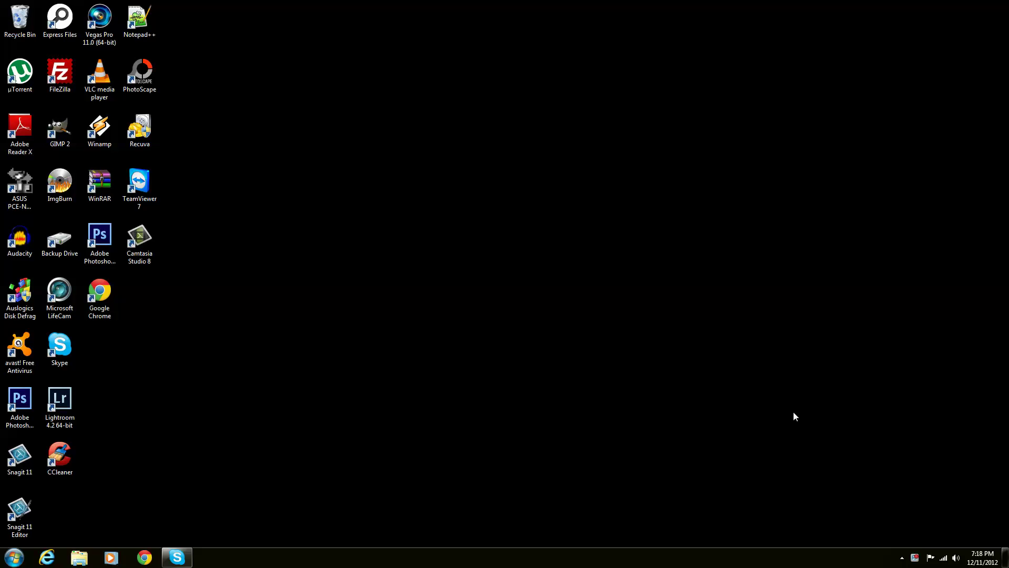
# Launch Lightroom 4.2 from the desktop and switch to the Library module
pyautogui.doubleClick(68, 401)
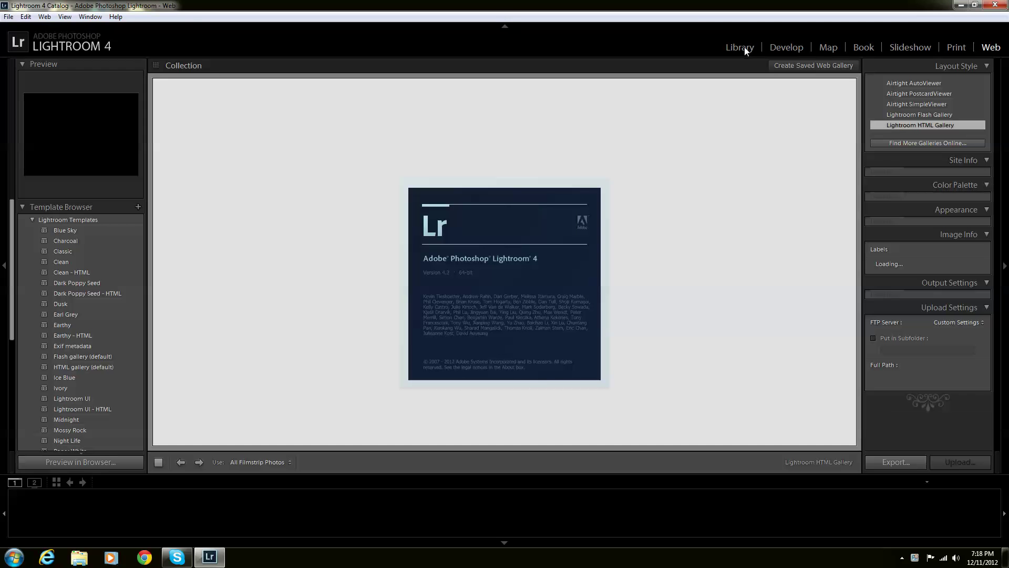
pyautogui.click(742, 48)
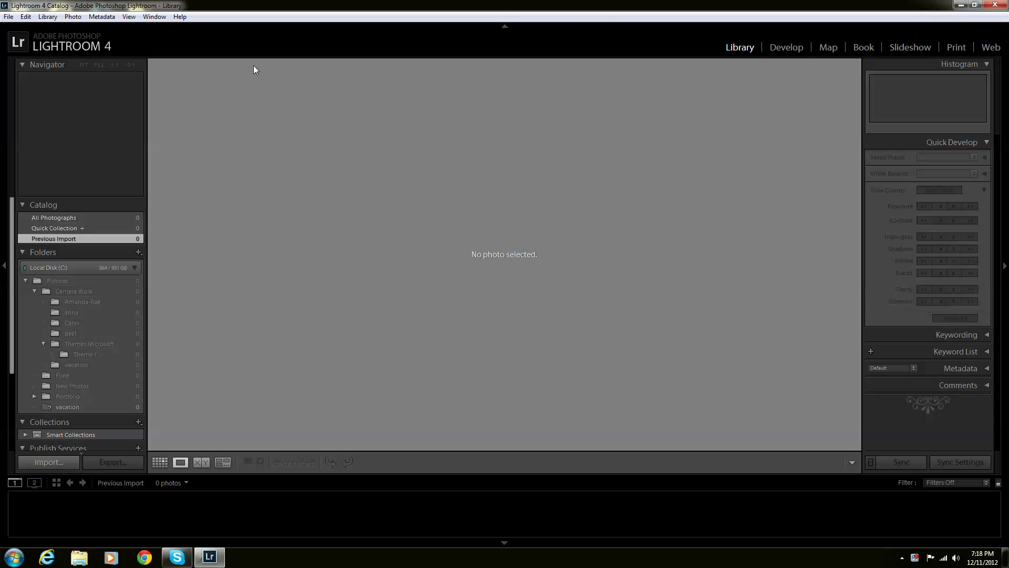
pyautogui.click(9, 17)
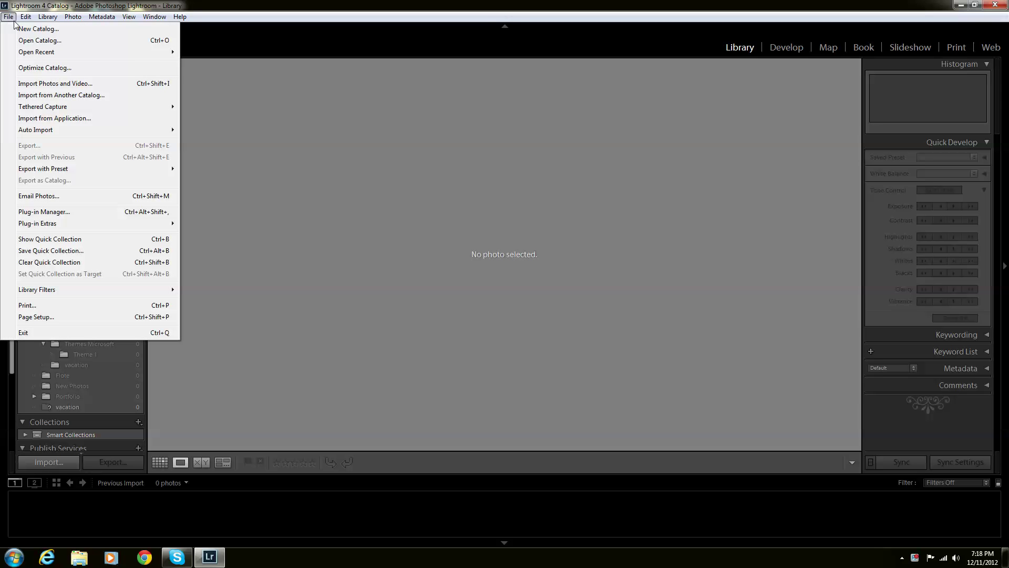
# Dismiss the File menu without choosing anything and start a new photo import
pyautogui.moveTo(35, 54)
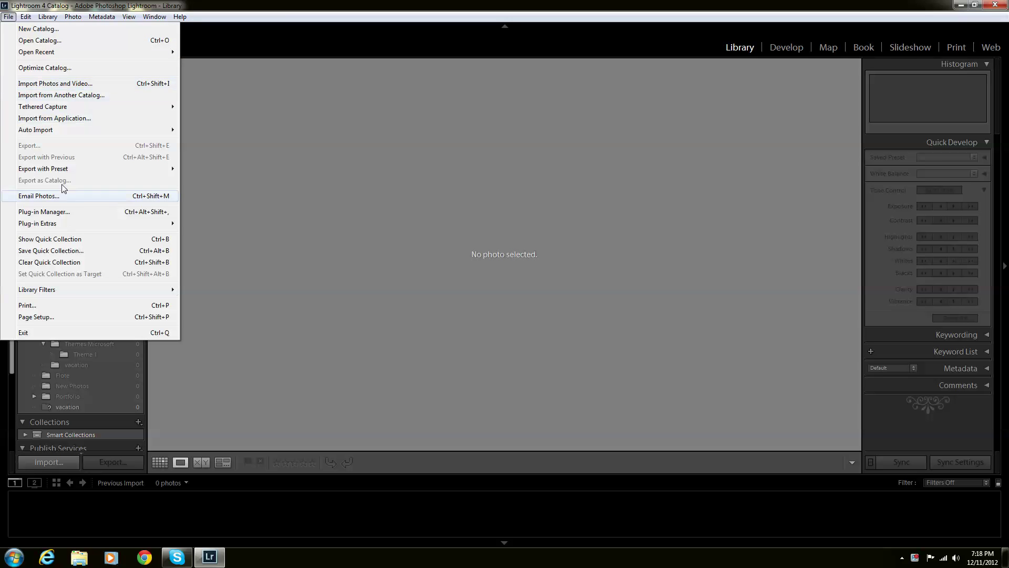
pyautogui.click(9, 18)
pyautogui.doubleClick(9, 17)
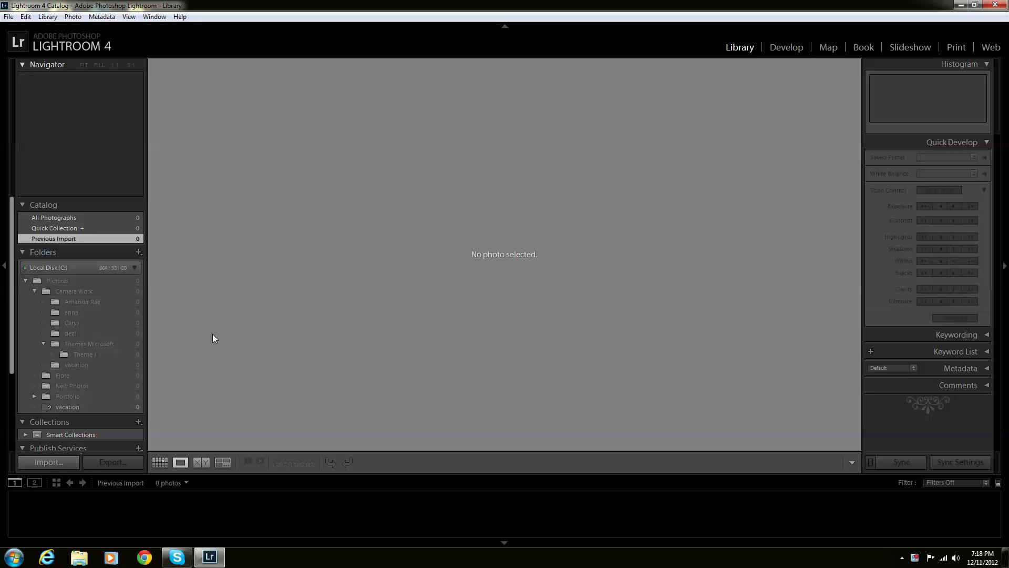
pyautogui.click(59, 465)
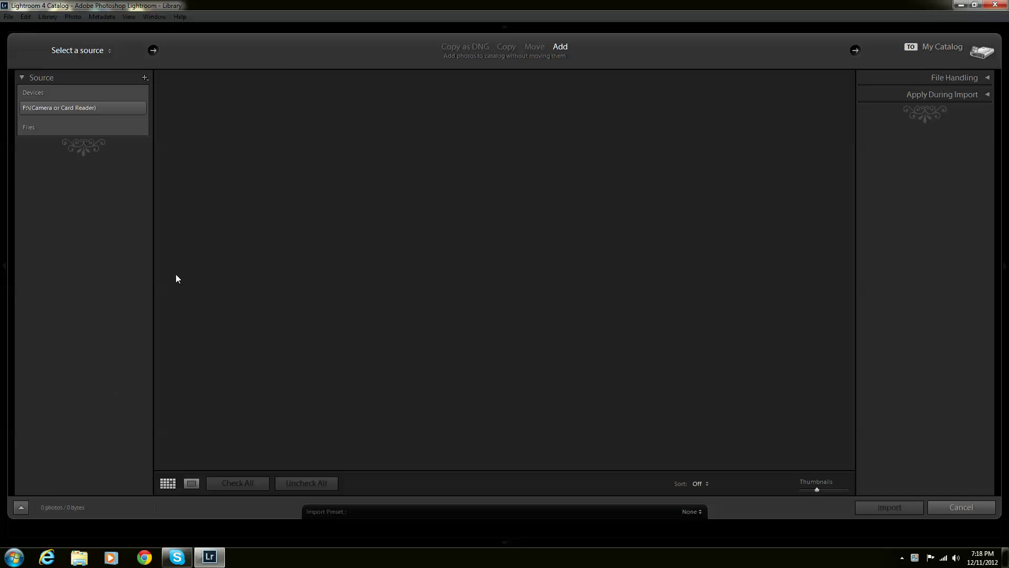
# Use My Pictures as the import source in Add mode with all photos unchecked
pyautogui.click(152, 52)
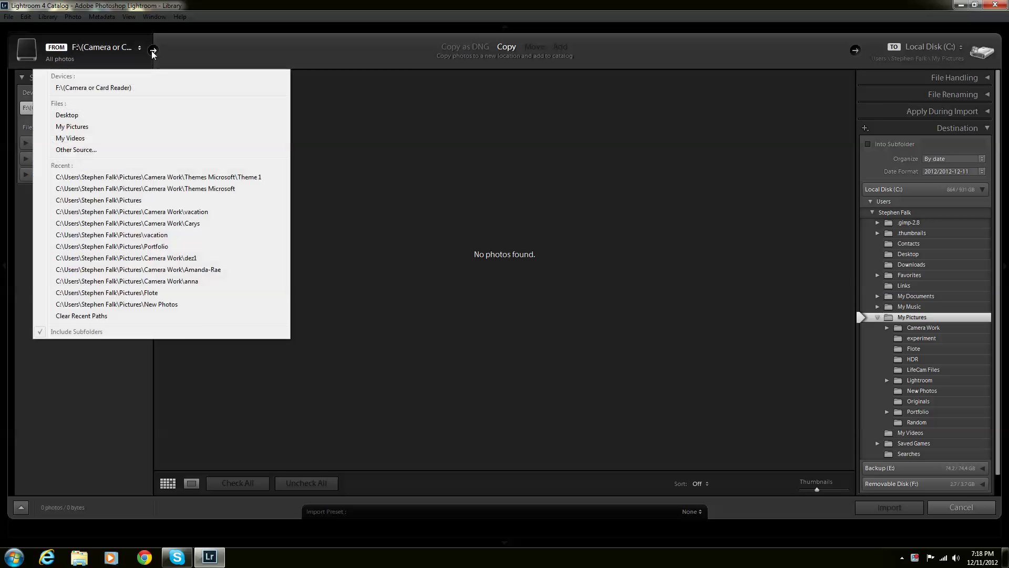
pyautogui.click(105, 129)
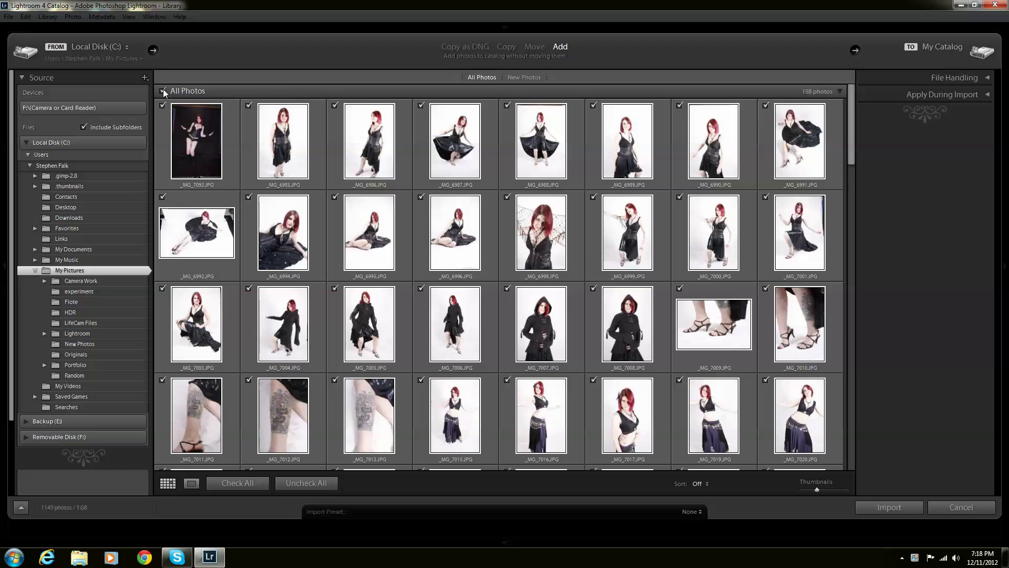
pyautogui.click(163, 90)
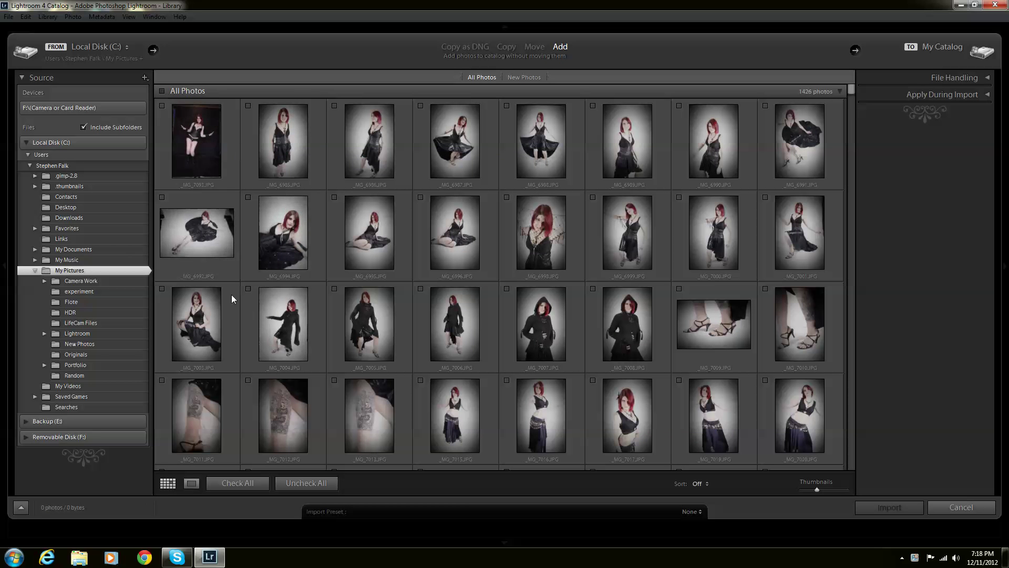
pyautogui.click(50, 269)
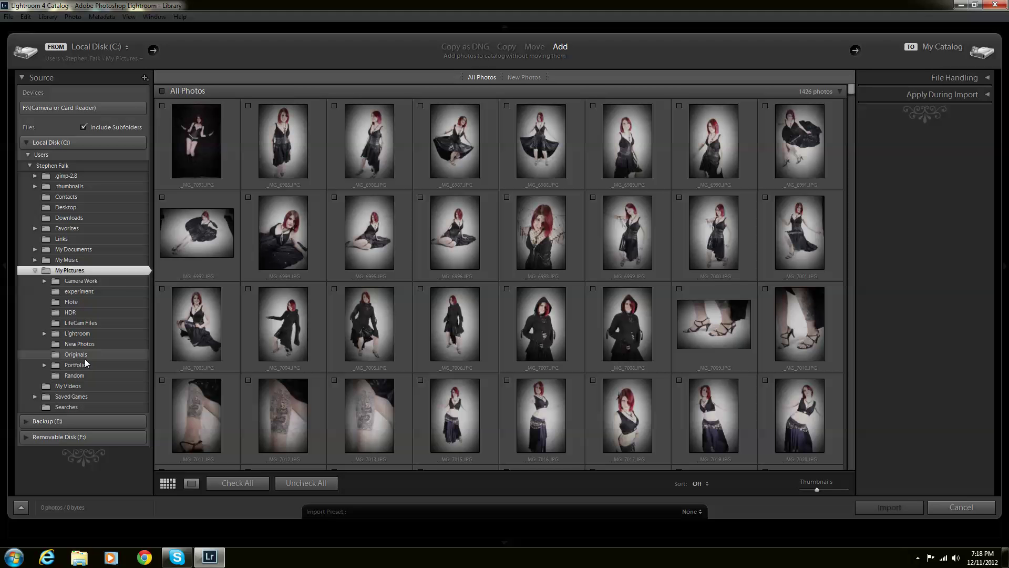
# From the New Photos folder, mark only _MG_9553 and import it
pyautogui.click(97, 345)
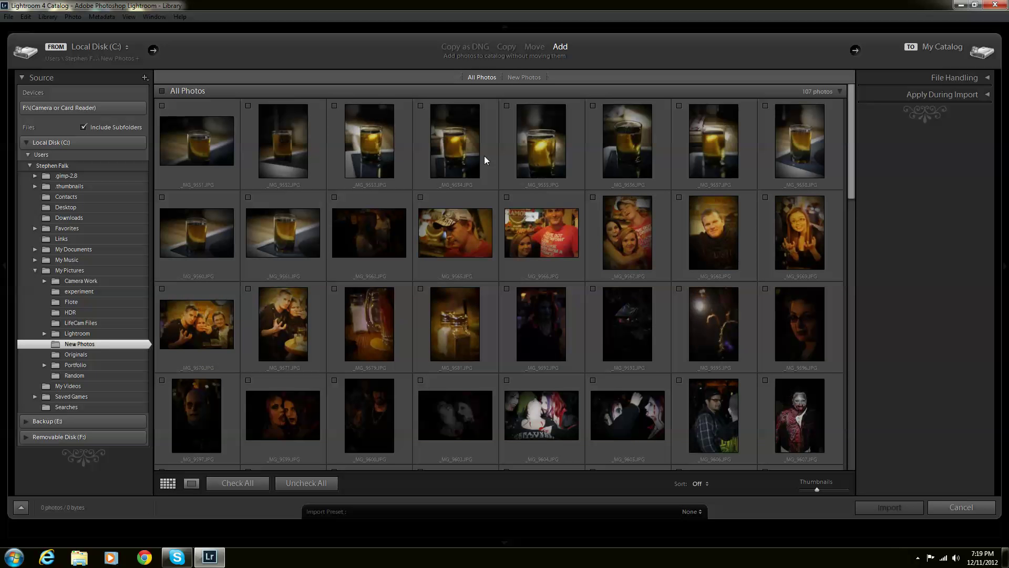
pyautogui.click(334, 105)
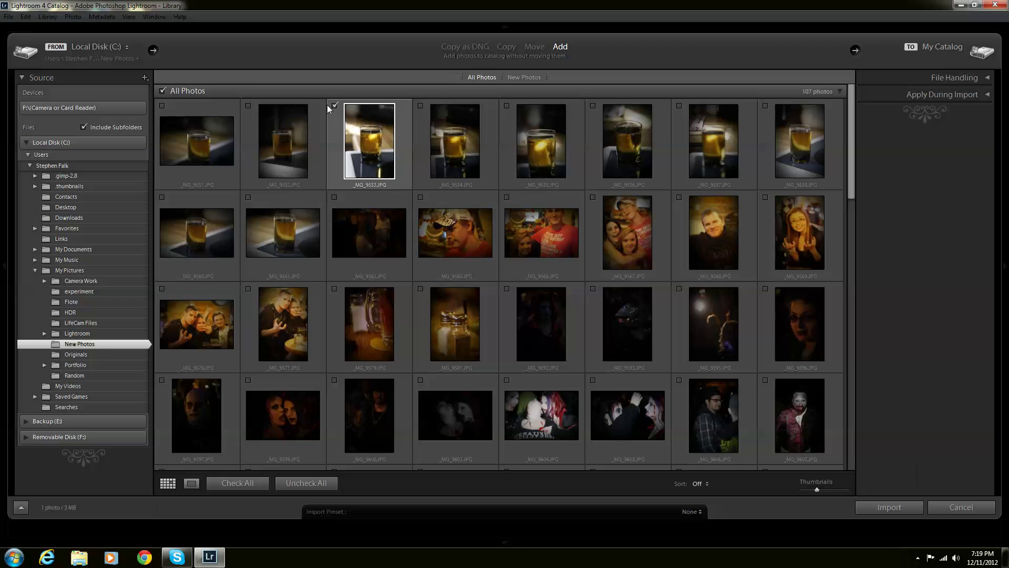
pyautogui.click(161, 90)
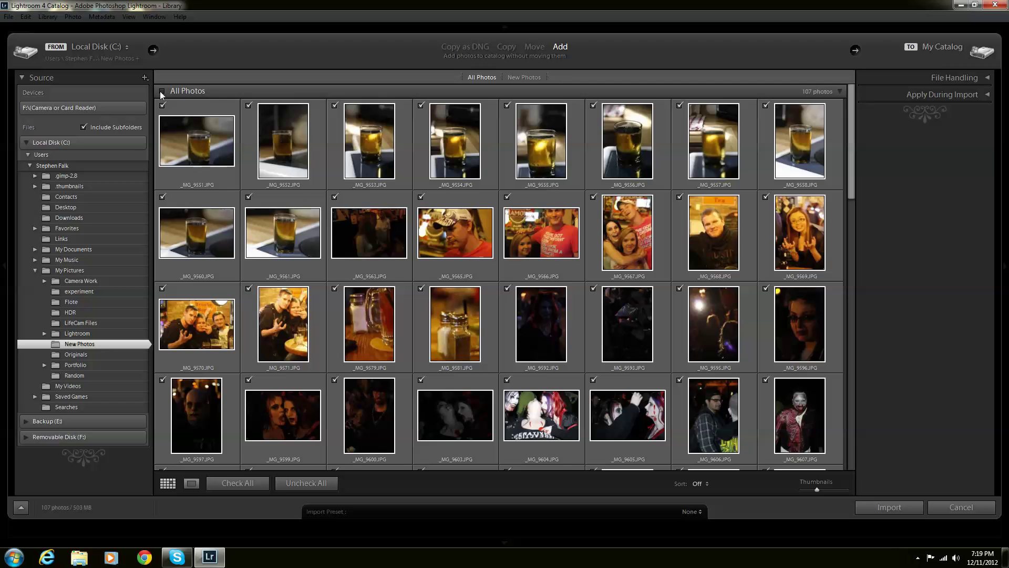
pyautogui.click(161, 91)
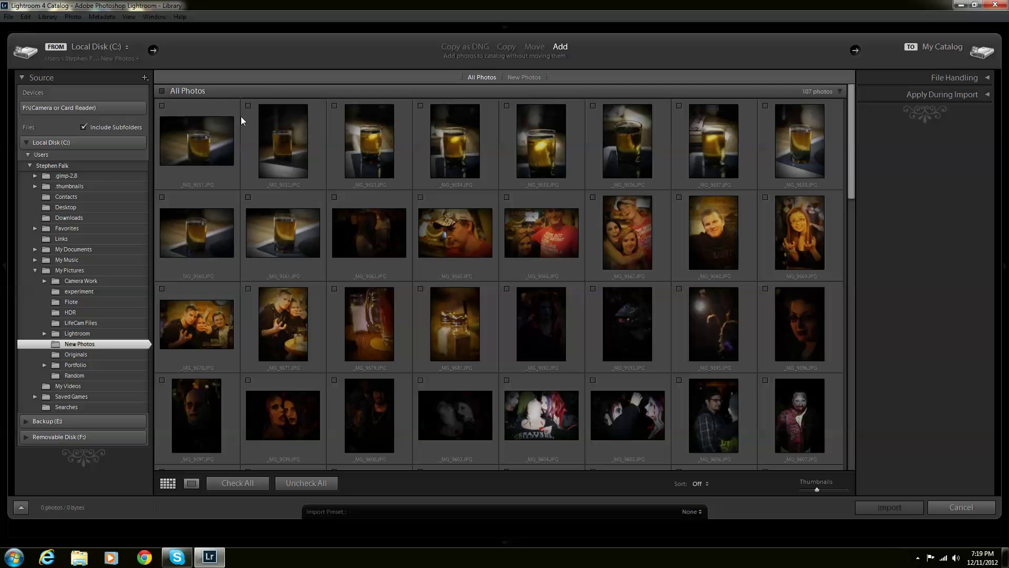
pyautogui.click(334, 106)
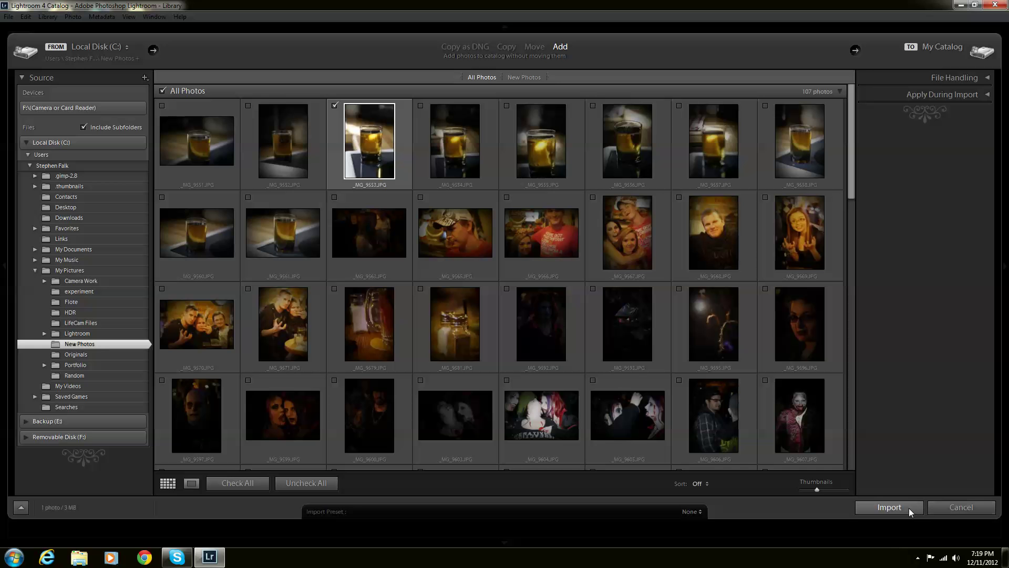
pyautogui.click(909, 508)
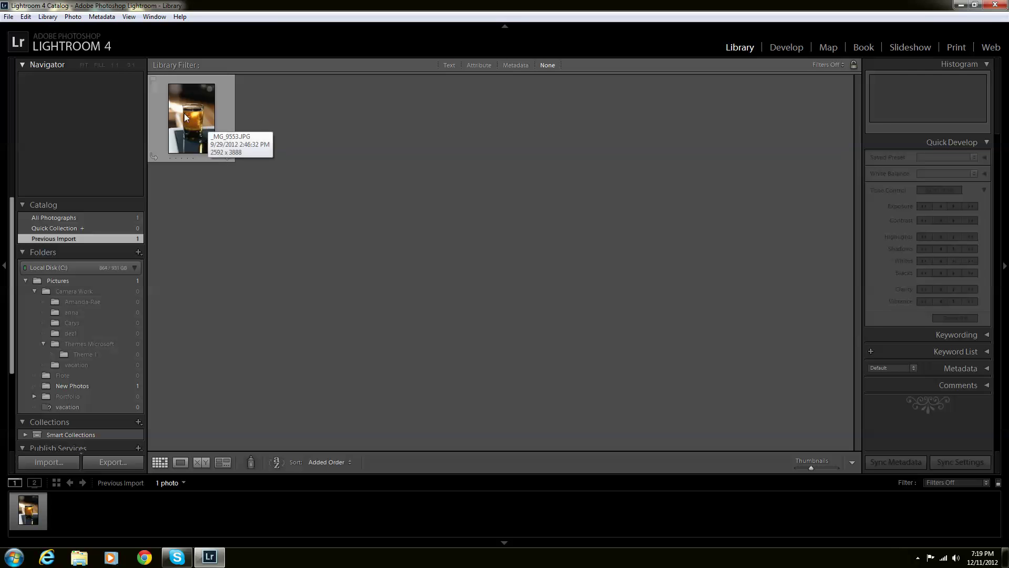
pyautogui.doubleClick(197, 128)
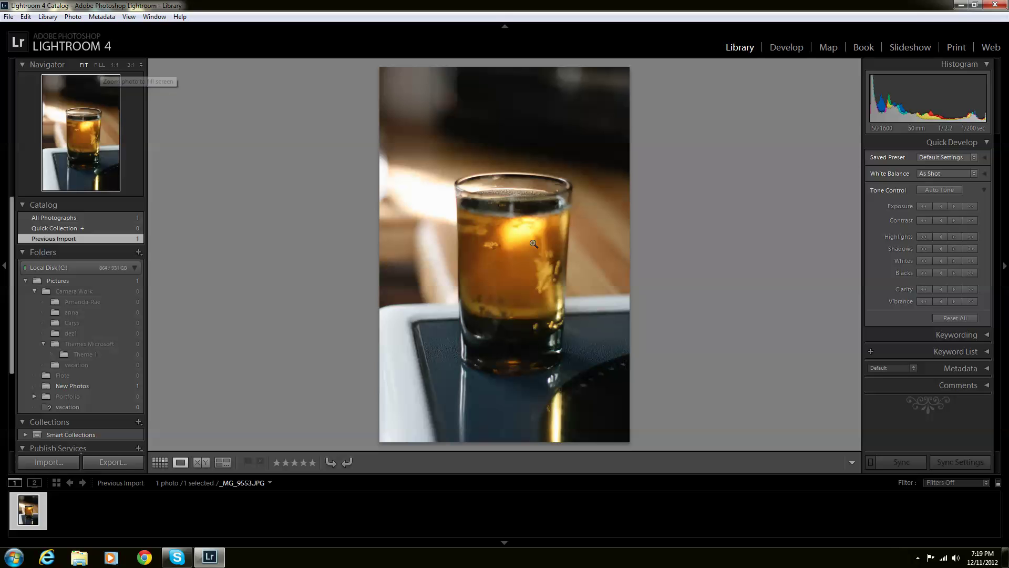
pyautogui.click(503, 226)
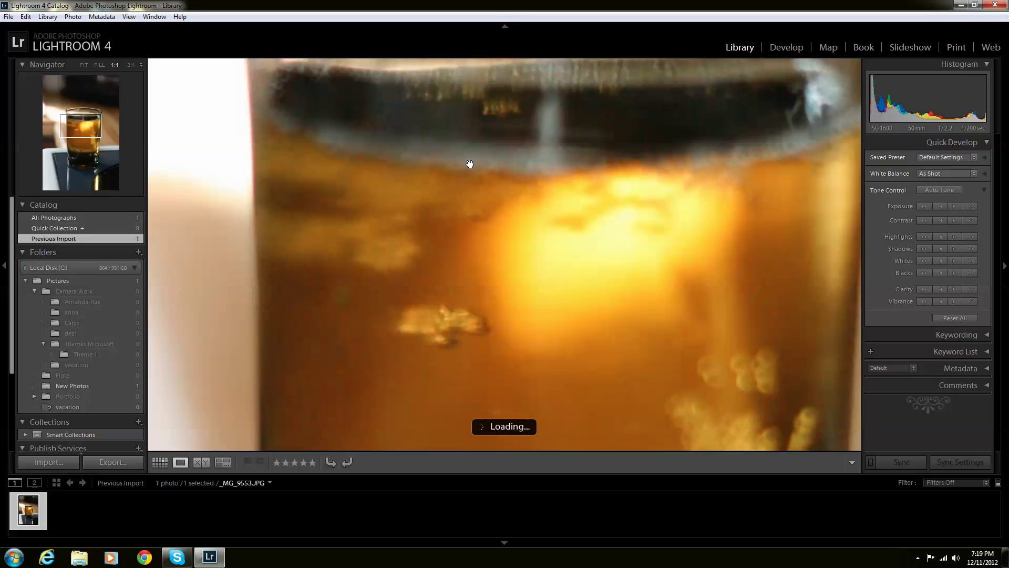
pyautogui.moveTo(468, 164); pyautogui.dragTo(466, 269)
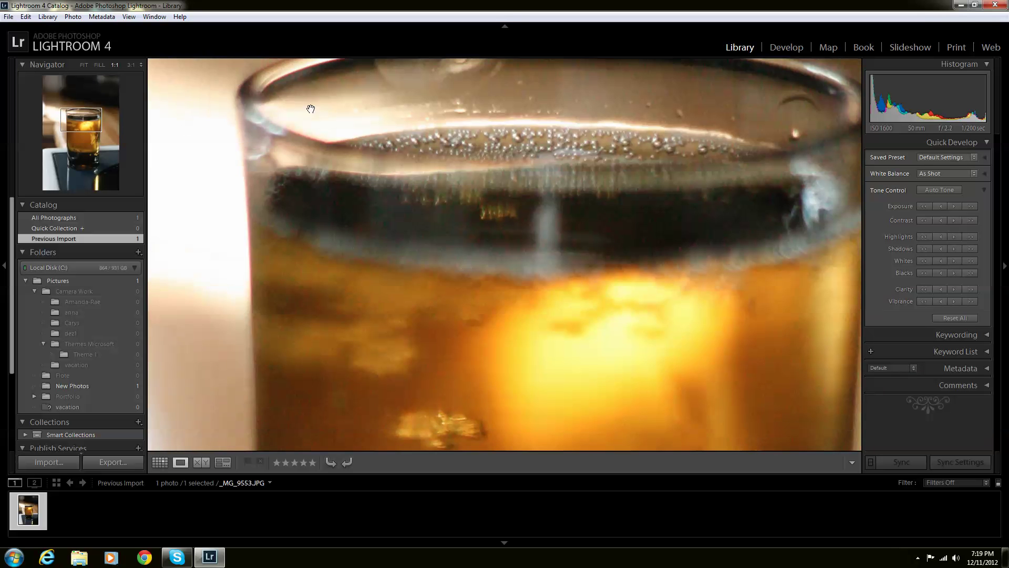
pyautogui.moveTo(311, 109); pyautogui.dragTo(316, 191)
pyautogui.moveTo(376, 162); pyautogui.dragTo(376, 177)
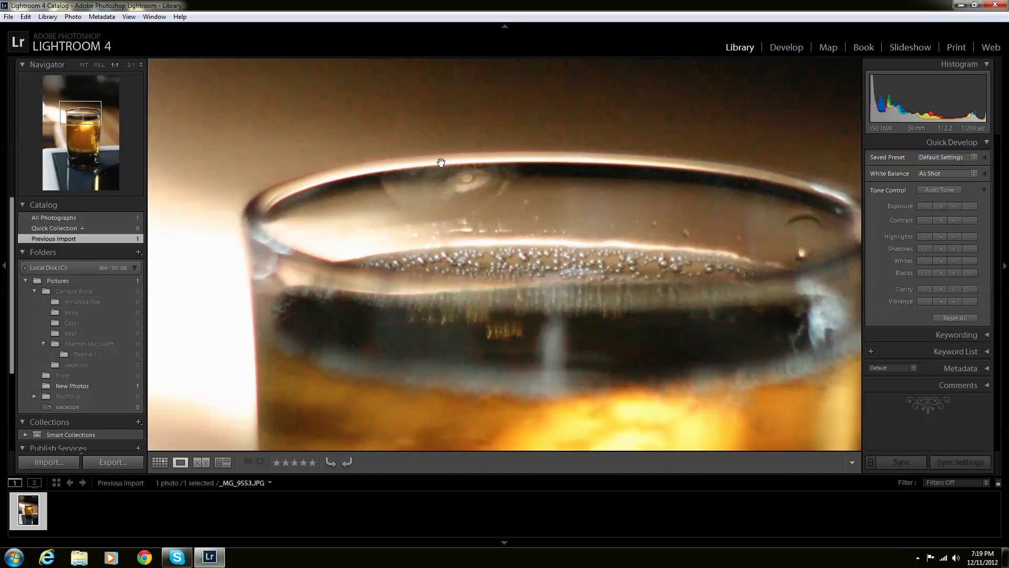
pyautogui.click(130, 65)
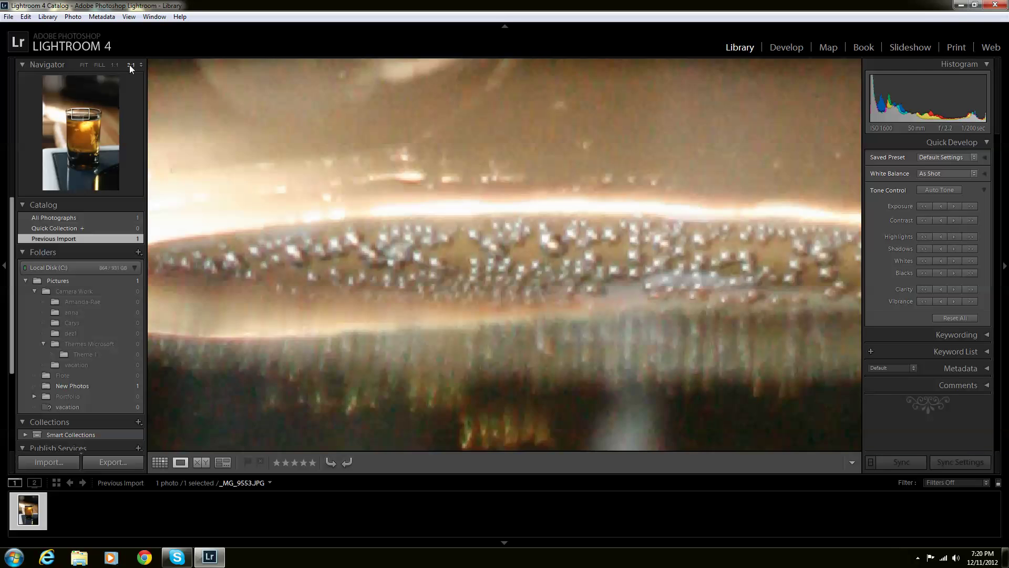
pyautogui.click(99, 65)
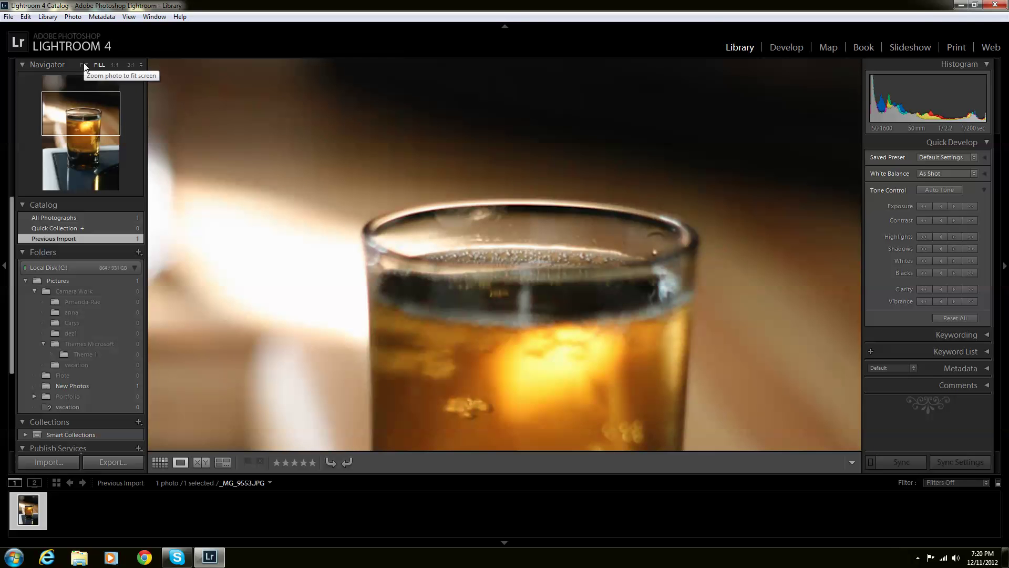
pyautogui.click(83, 65)
pyautogui.click(464, 271)
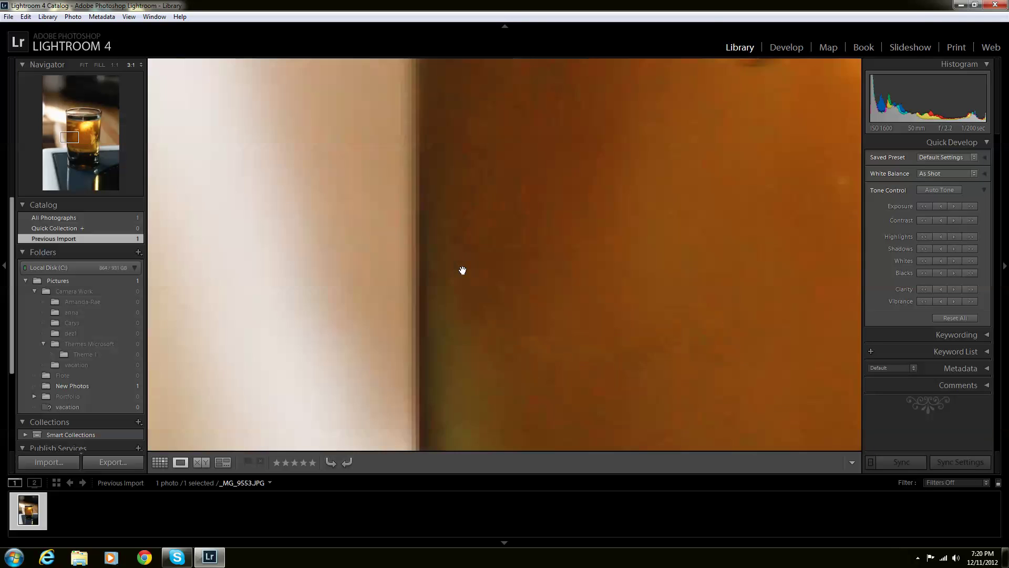
pyautogui.click(464, 271)
# Return to Grid view and open _MG_9553 in Loupe view at Fit
pyautogui.press('g')
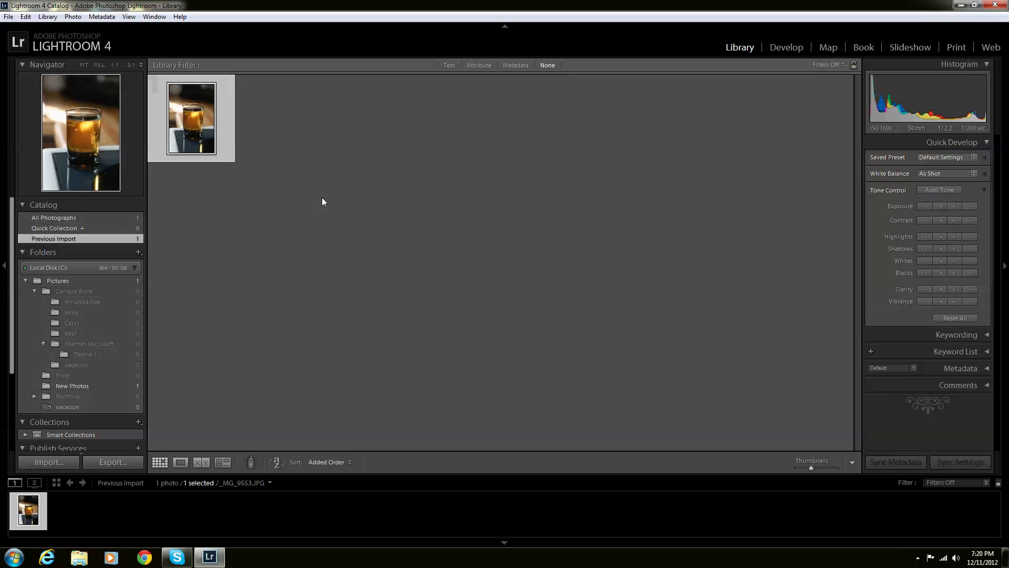
pyautogui.doubleClick(206, 117)
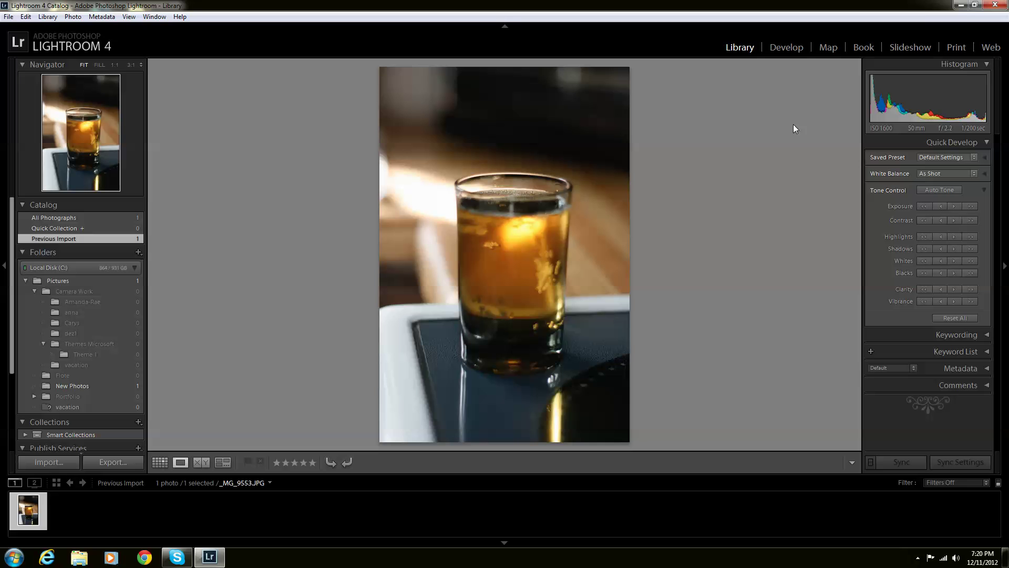
# Quit Lightroom and dismiss the Back Up Catalog prompt
pyautogui.click(992, 4)
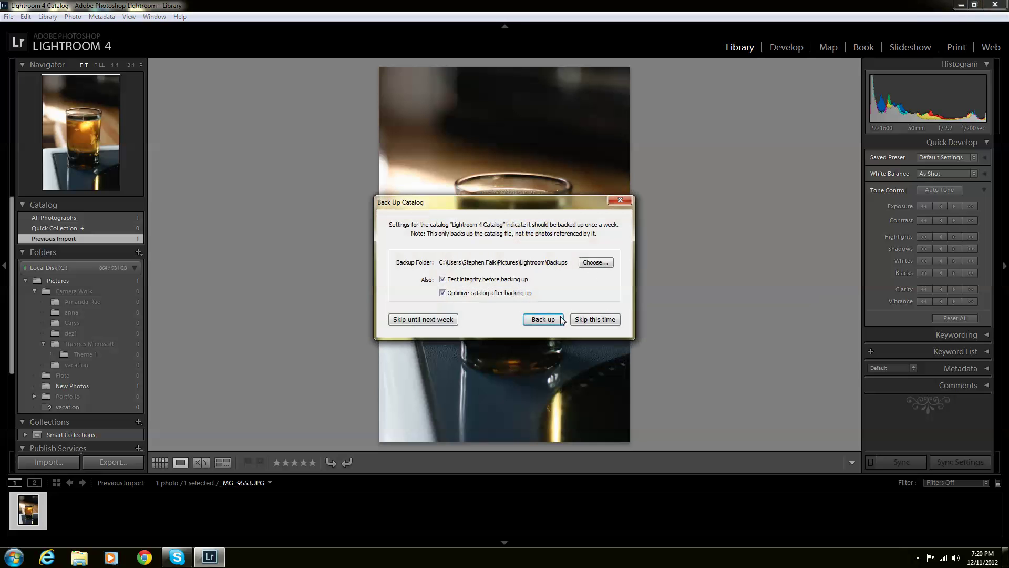
pyautogui.click(621, 195)
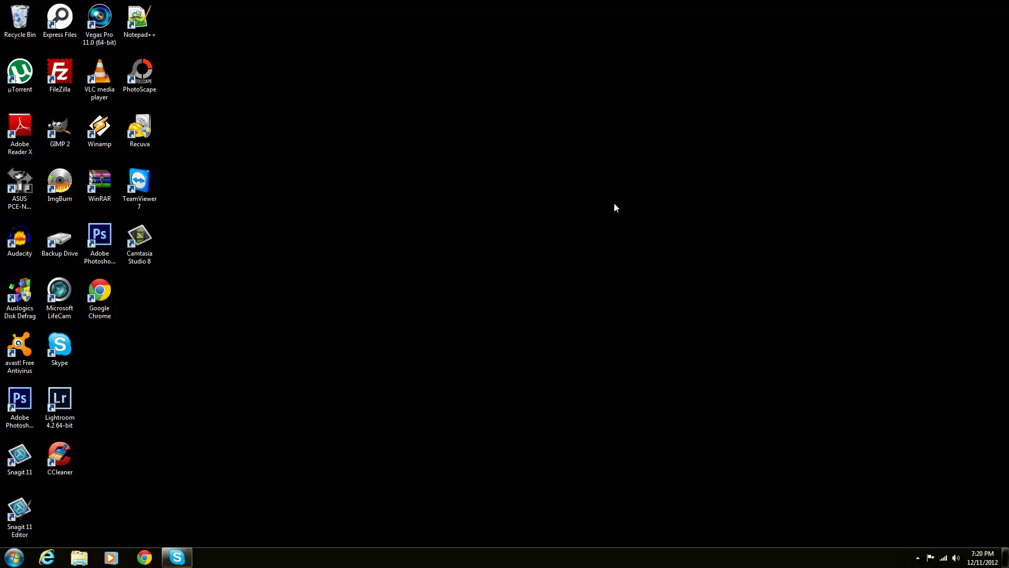